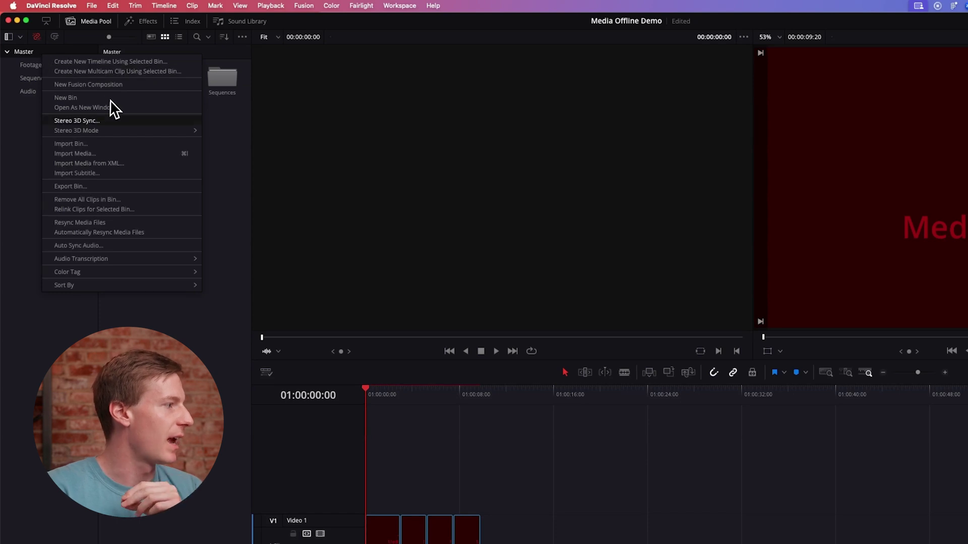
Relink all Master bin clips to the Media_Offline_Demo folder so the dog footage returns.
{"action": "left_click", "coordinate": [136, 211]}
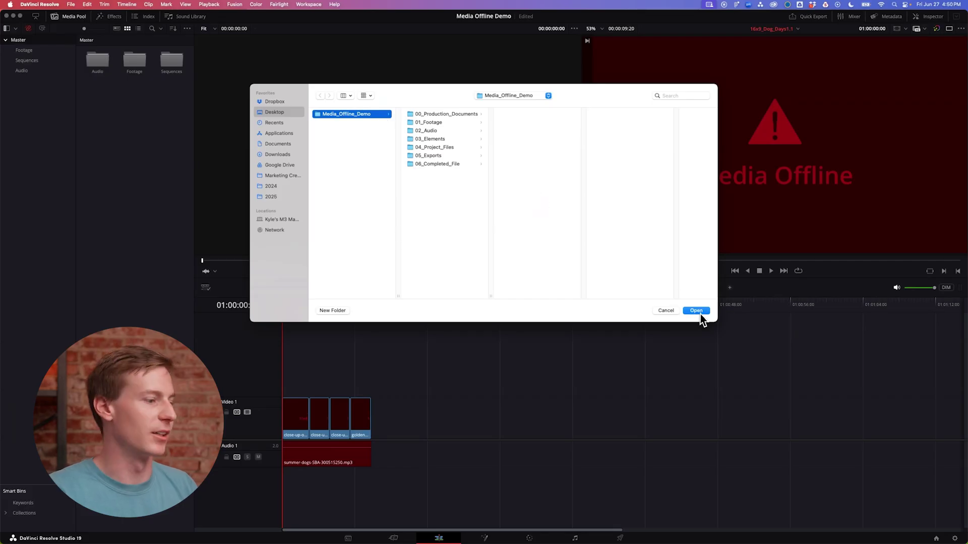
{"action": "left_click", "coordinate": [697, 311]}
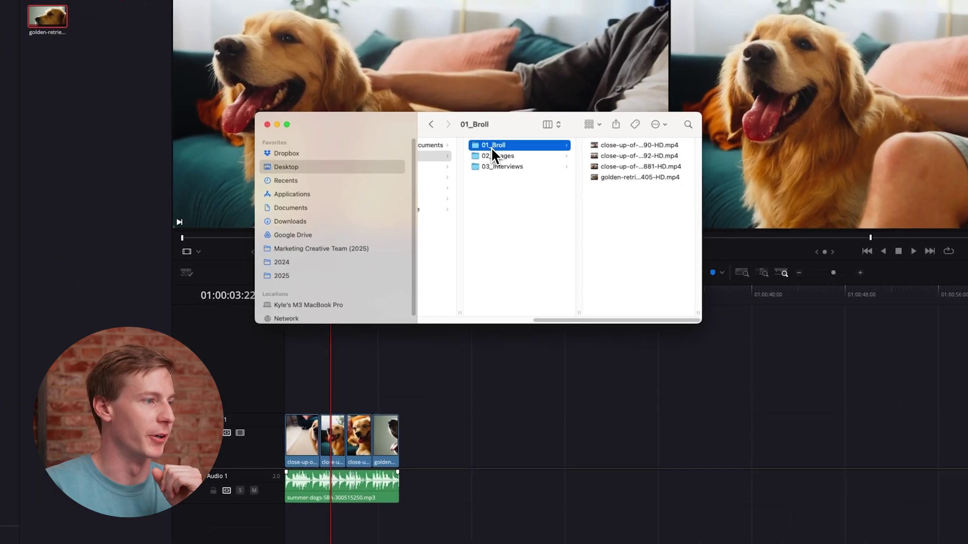
Rename the 01_Broll footage folder to Broll in Finder and return to Resolve.
{"action": "left_click", "coordinate": [451, 194]}
{"action": "key", "text": "shift+BackSpace"}
{"action": "key", "text": "shift+BackSpace"}
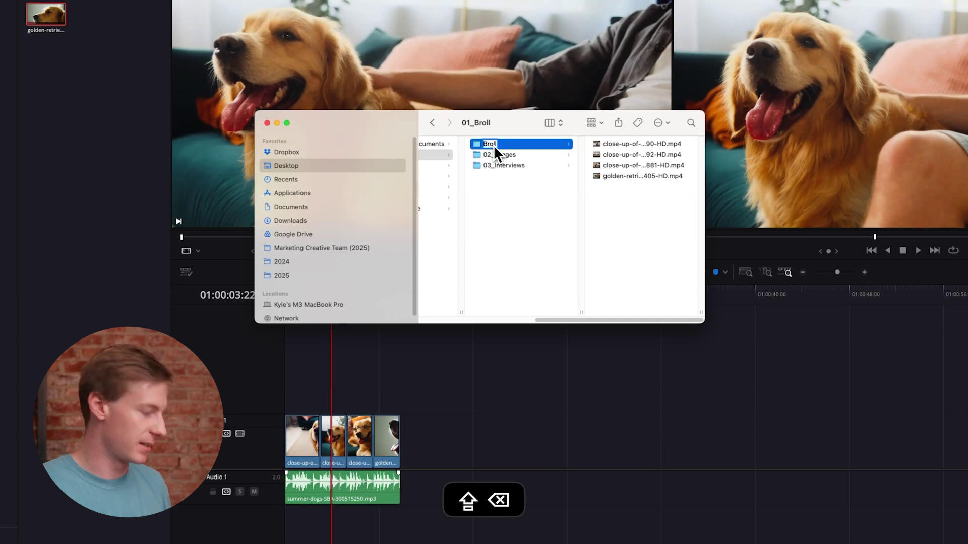
{"action": "key", "text": "Return"}
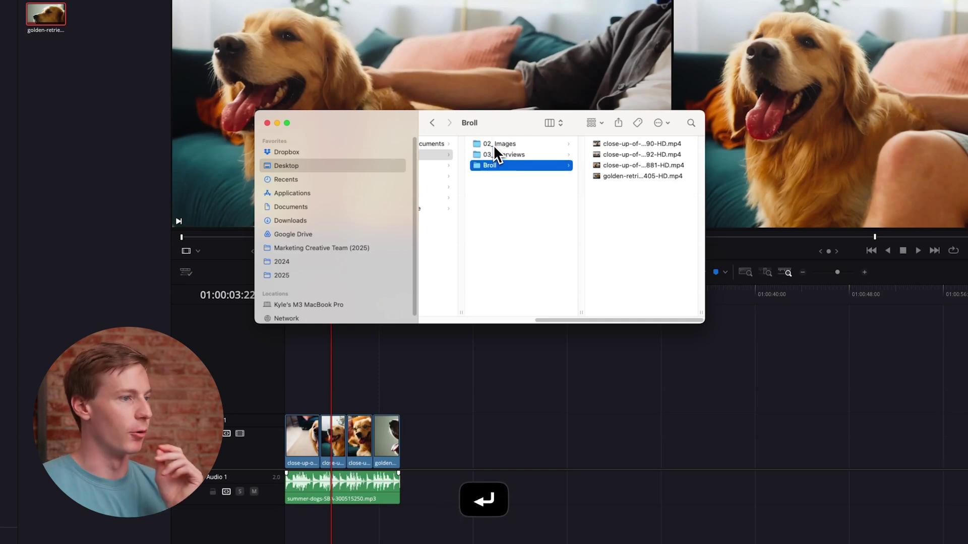
{"action": "left_click", "coordinate": [518, 418]}
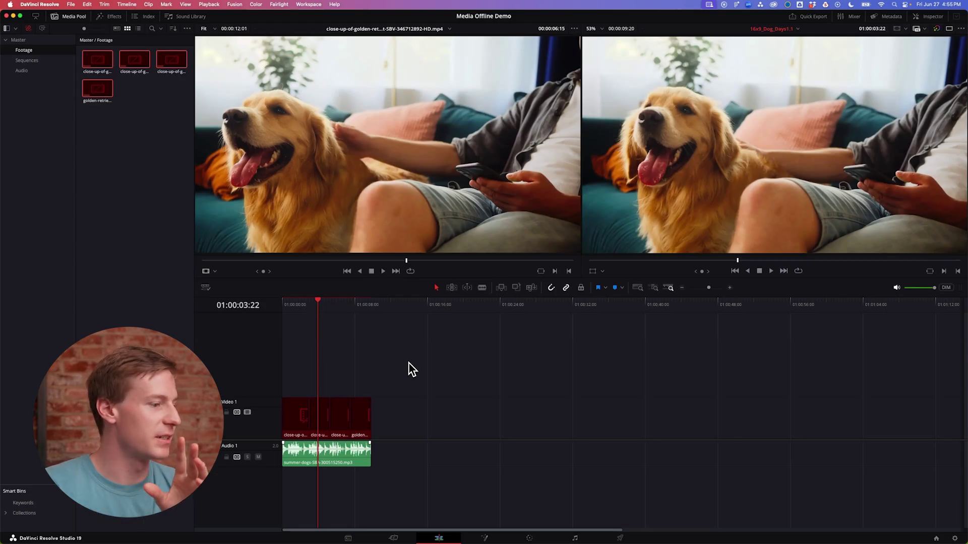
Start relinking the Footage bin's clips via Relink Clips for Selected Bin.
{"action": "left_click", "coordinate": [134, 179]}
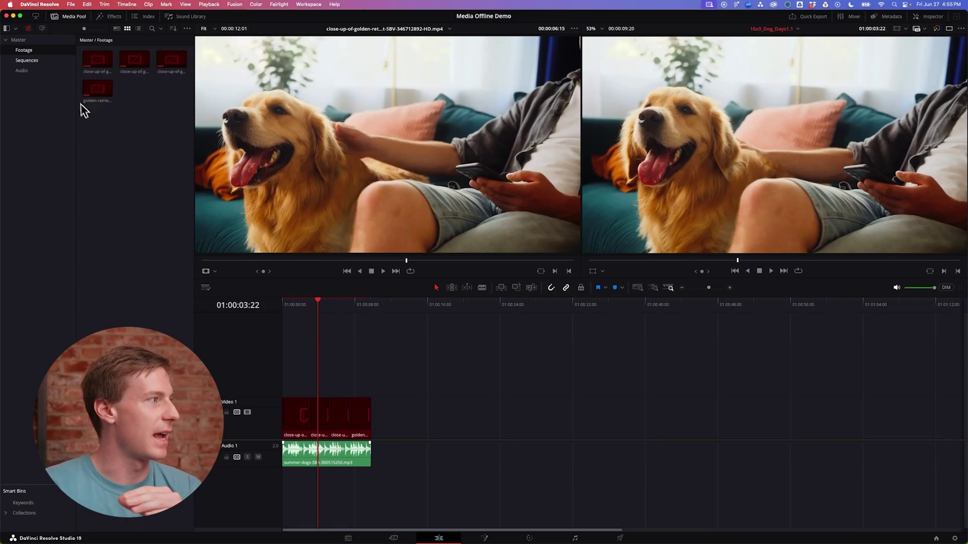
{"action": "left_click_drag", "start_coordinate": [316, 304], "coordinate": [309, 304]}
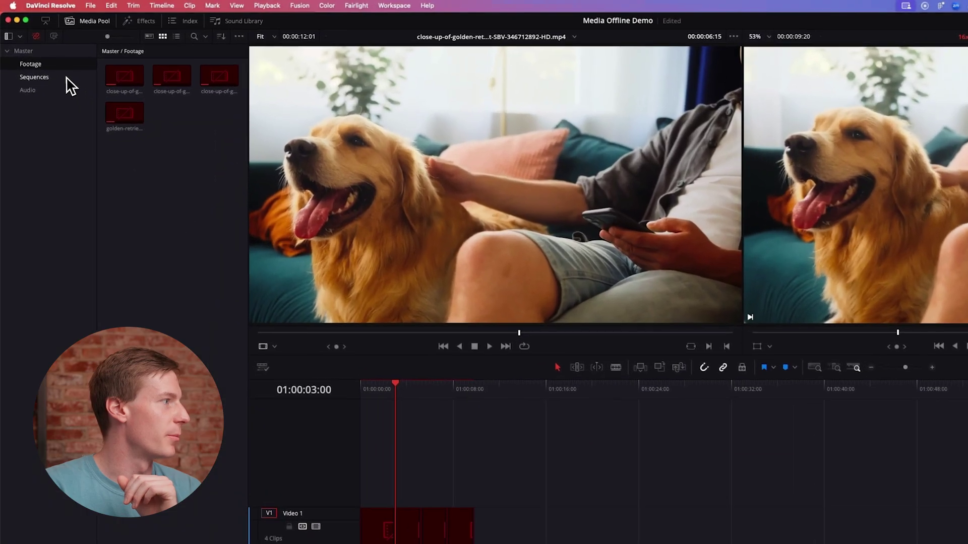
{"action": "right_click", "coordinate": [50, 56]}
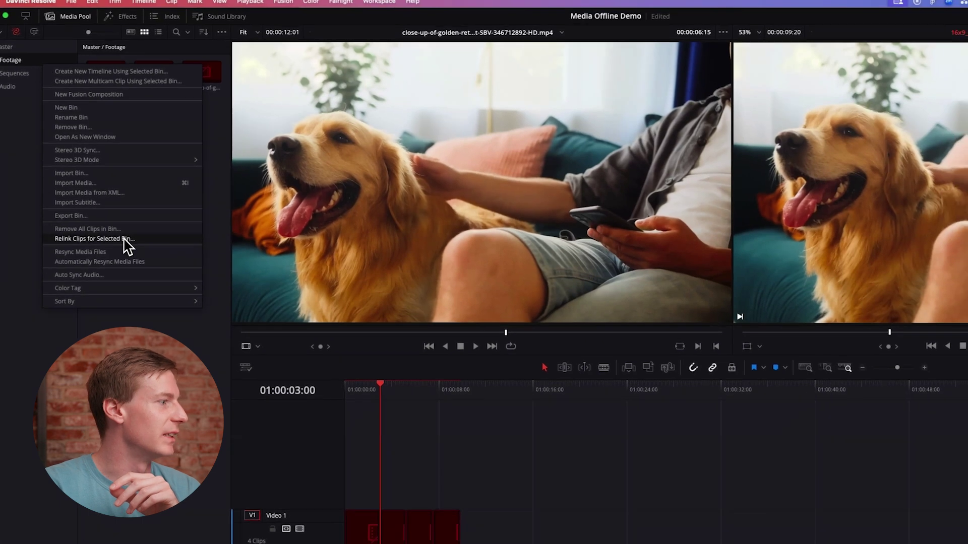
{"action": "left_click", "coordinate": [114, 243]}
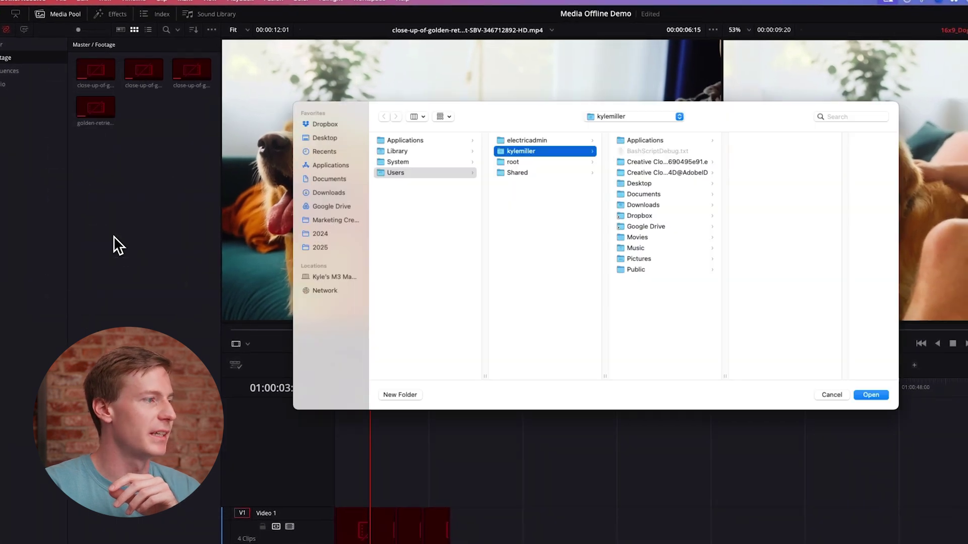
Point the relink at Desktop/Media_Offline_Demo/01_Footage/Broll and scrub to verify the footage.
{"action": "left_click", "coordinate": [355, 138]}
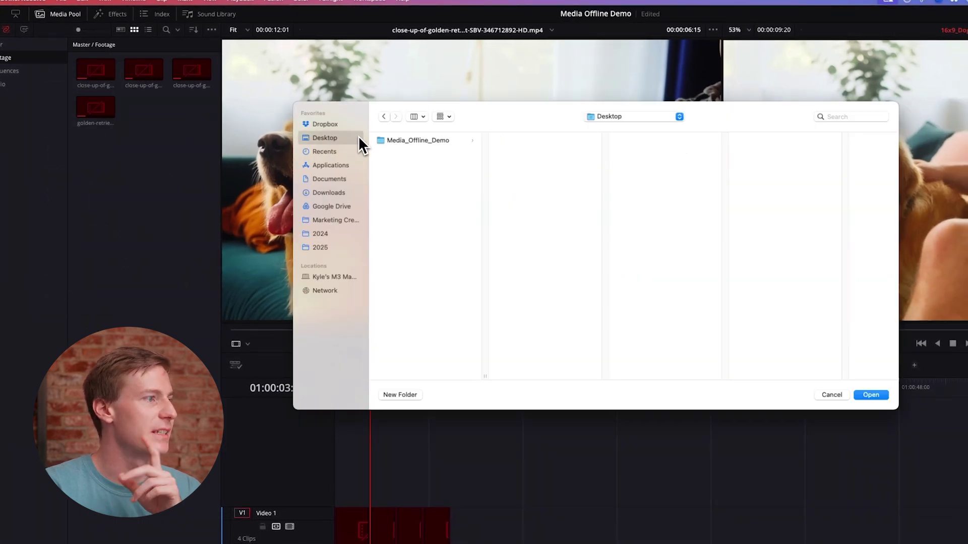
{"action": "left_click", "coordinate": [438, 141]}
{"action": "left_click", "coordinate": [555, 151]}
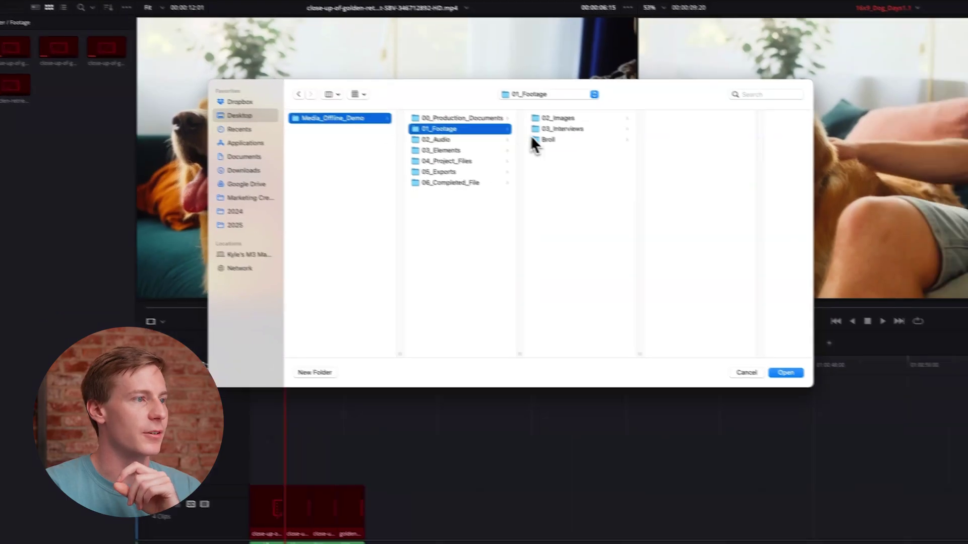
{"action": "left_click", "coordinate": [667, 163]}
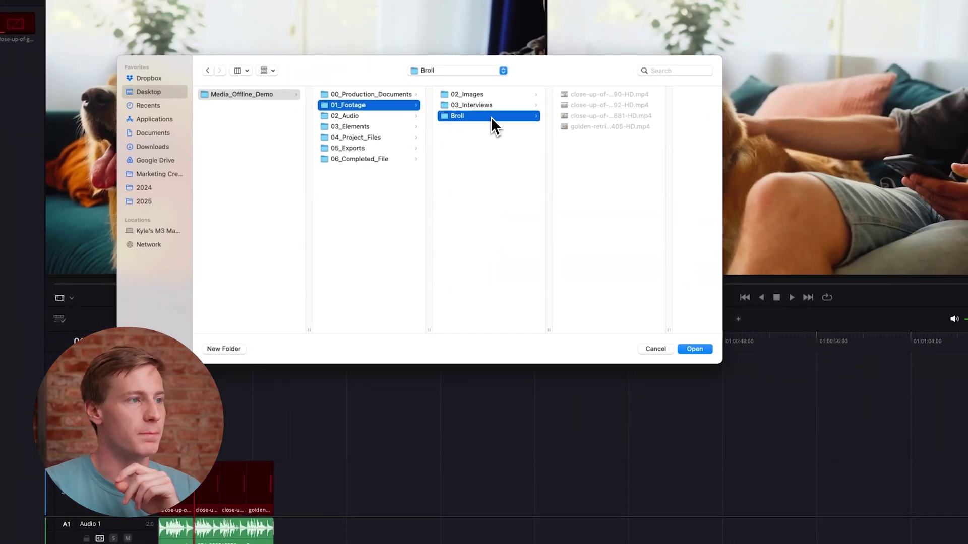
{"action": "left_click", "coordinate": [696, 349]}
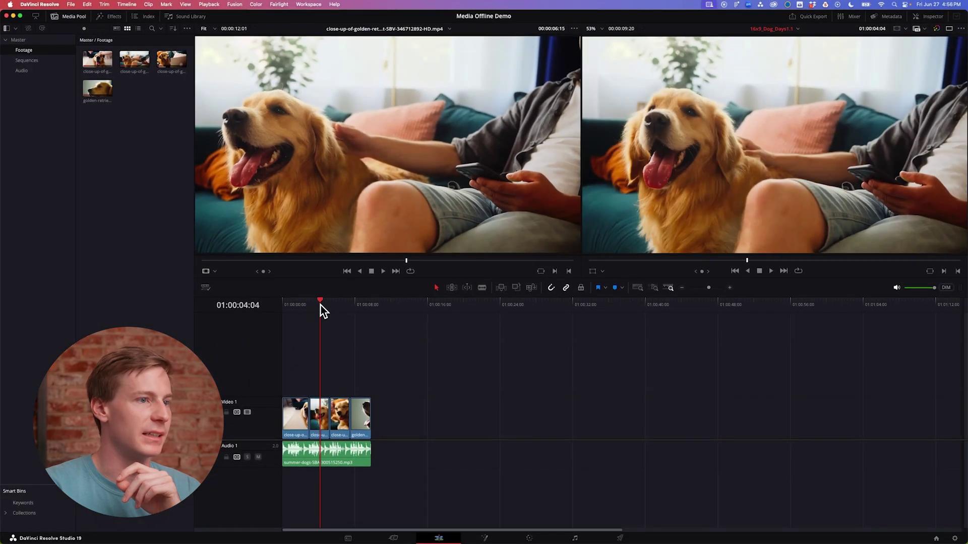
{"action": "left_click_drag", "start_coordinate": [323, 306], "coordinate": [340, 307]}
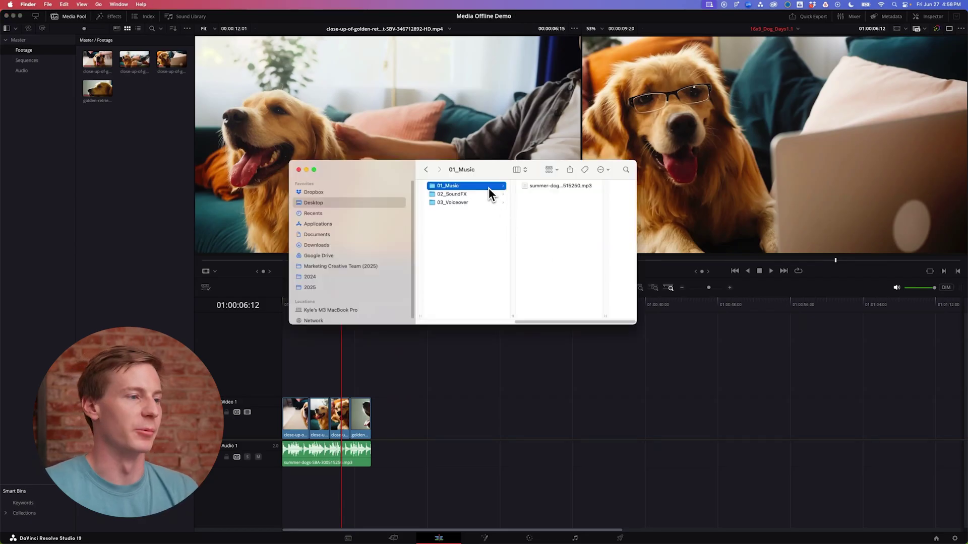
Rename the summer-dogs music file to song.mp3 in Finder and return to Resolve.
{"action": "left_click", "coordinate": [563, 187]}
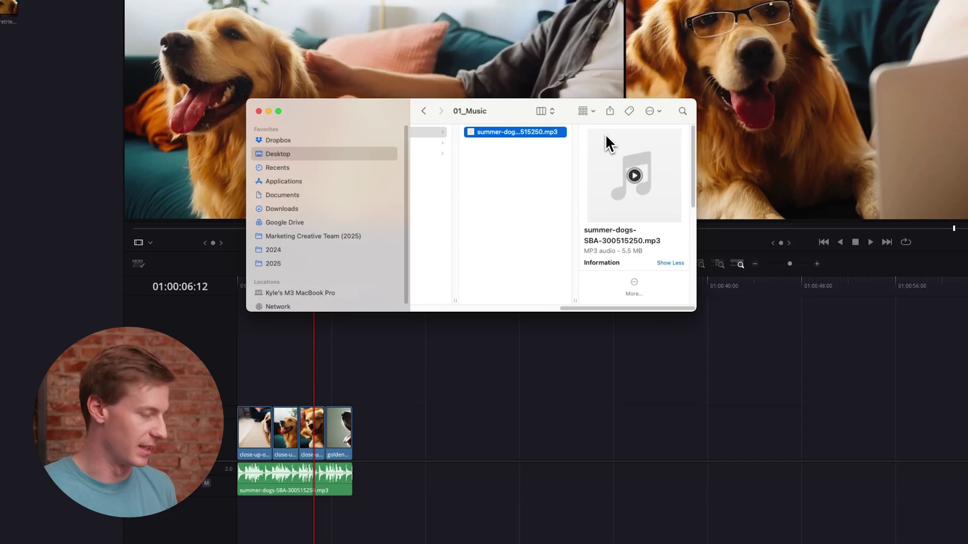
{"action": "key", "text": "Return"}
{"action": "type", "text": "song"}
{"action": "key", "text": "Return"}
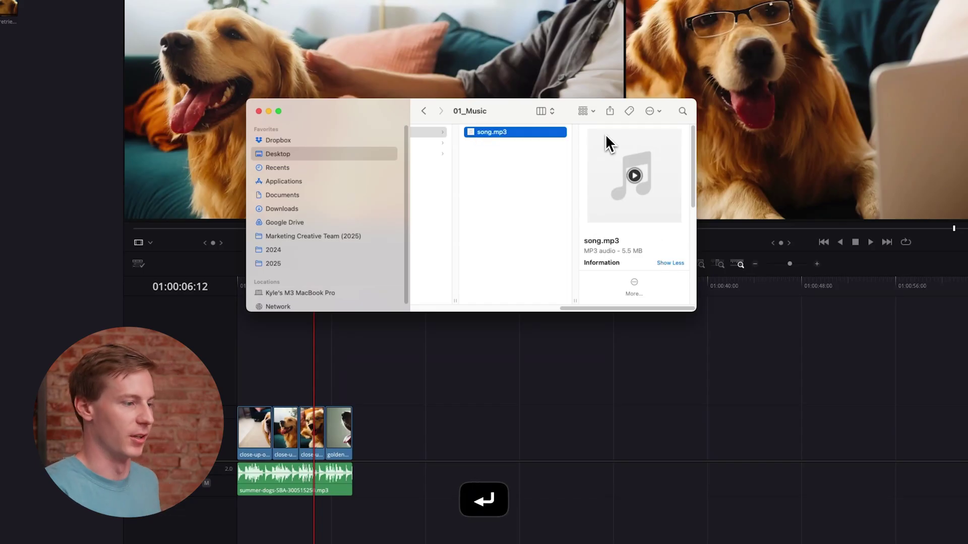
{"action": "left_click", "coordinate": [611, 357]}
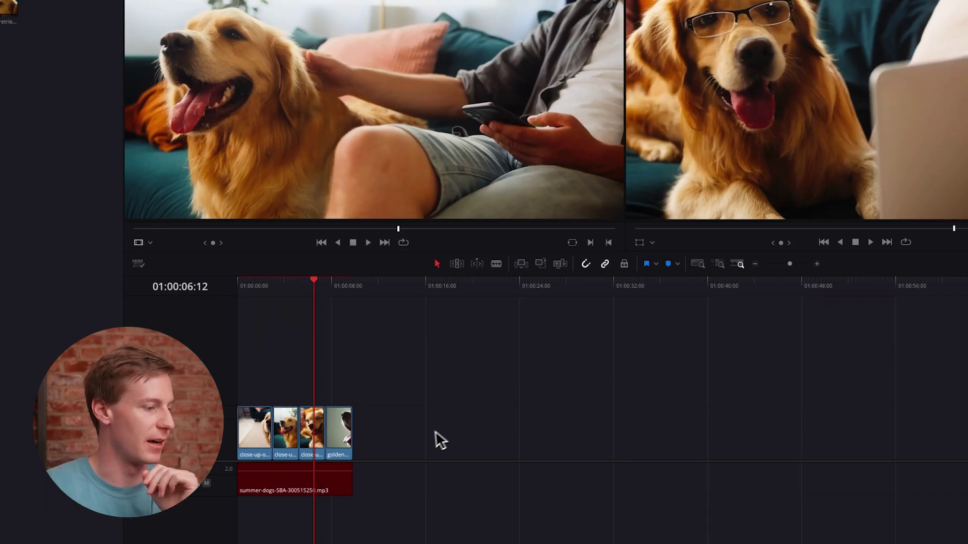
Locate the offline music clip in the Media Pool and relink it to 02_Audio/01_Music.
{"action": "right_click", "coordinate": [326, 480]}
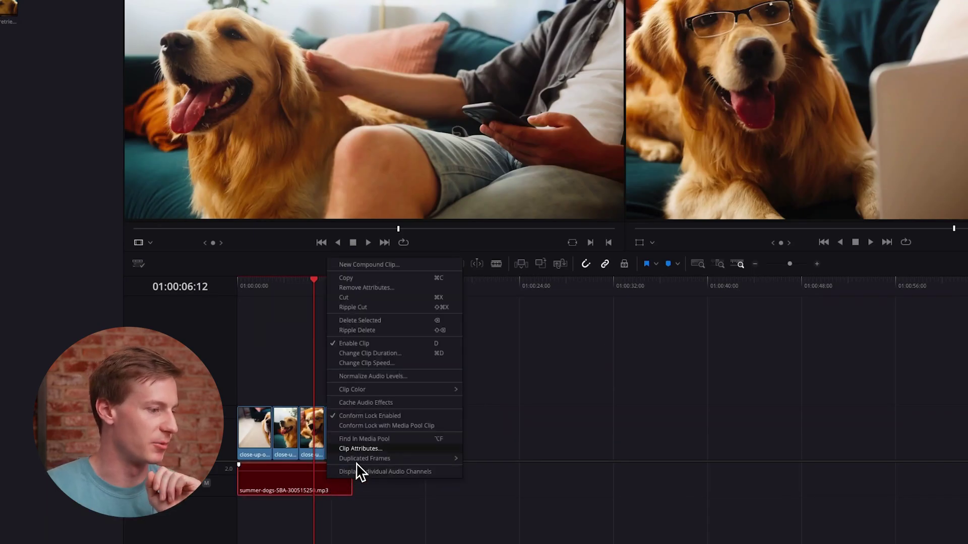
{"action": "left_click", "coordinate": [384, 442]}
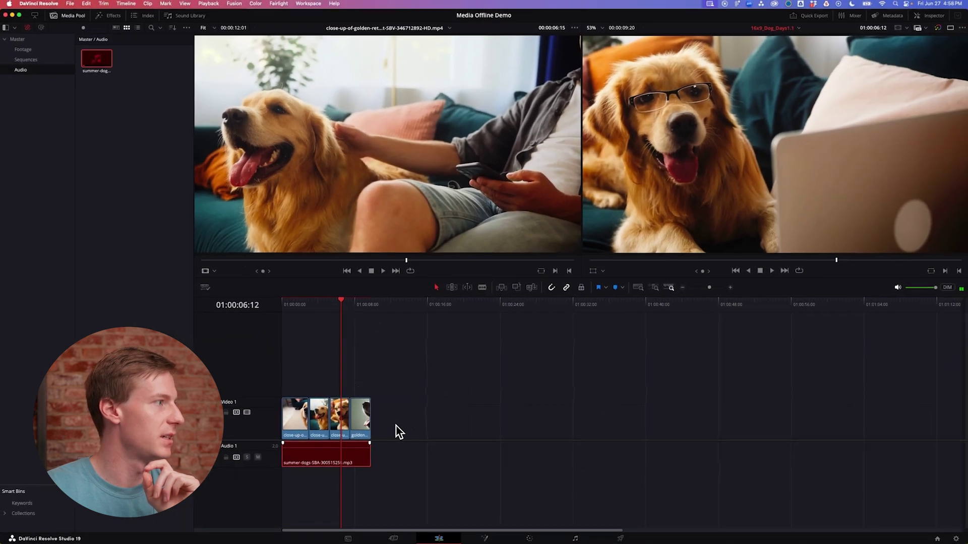
{"action": "right_click", "coordinate": [104, 62]}
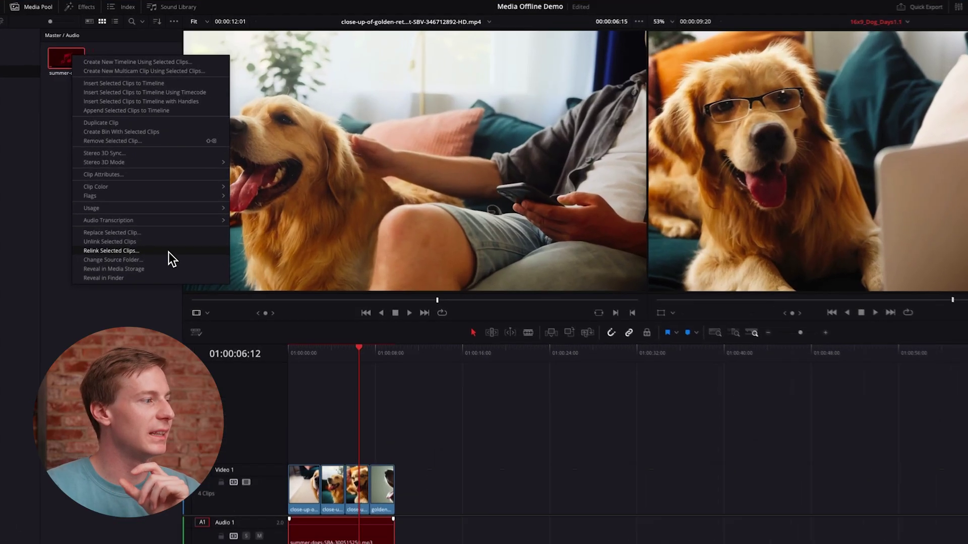
{"action": "left_click", "coordinate": [169, 251]}
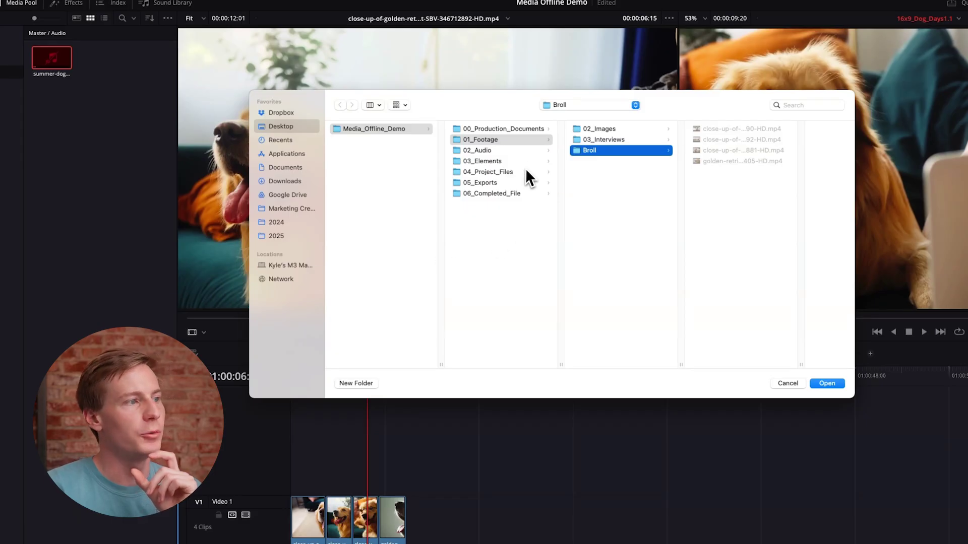
{"action": "left_click", "coordinate": [530, 151]}
{"action": "left_click", "coordinate": [637, 130]}
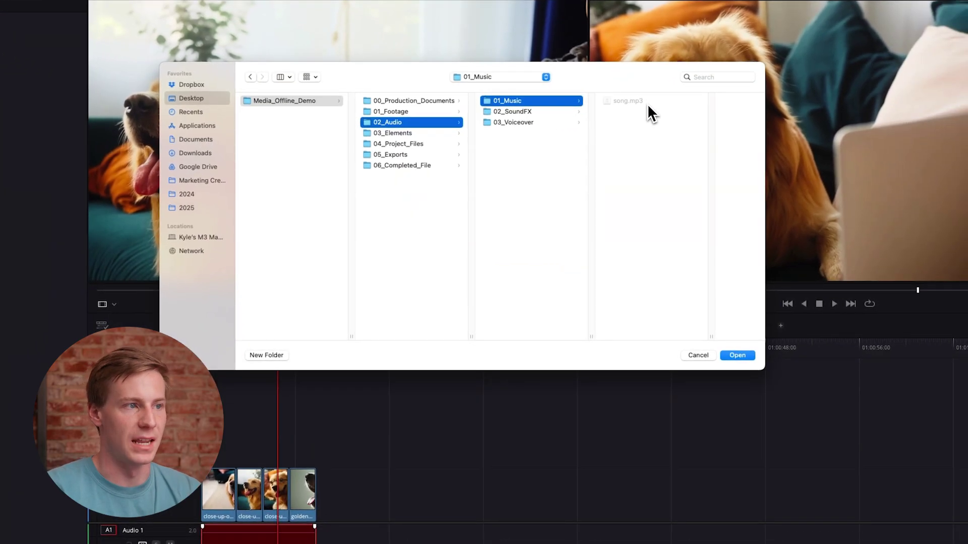
{"action": "left_click", "coordinate": [745, 359]}
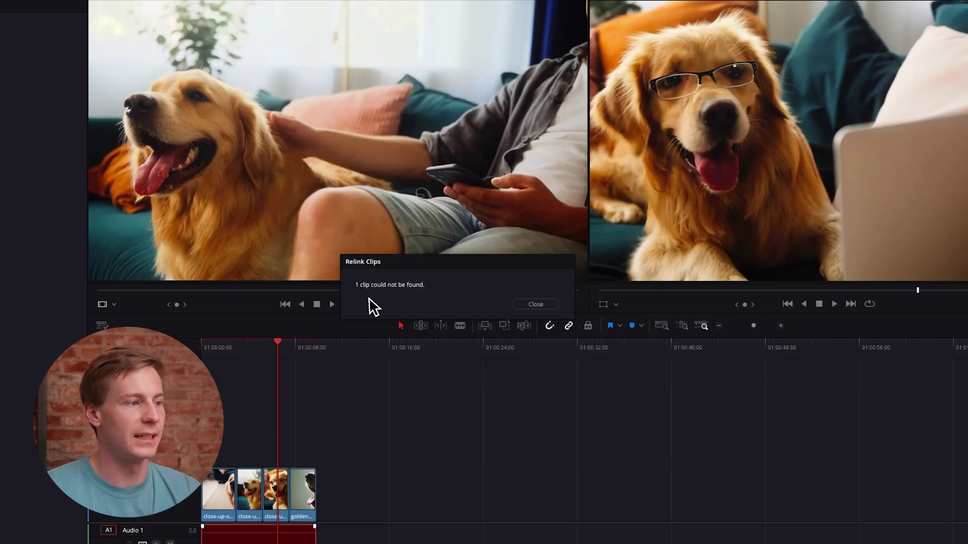
Dismiss the not-found notice and run a comprehensive search, which also finds nothing.
{"action": "left_click", "coordinate": [537, 305]}
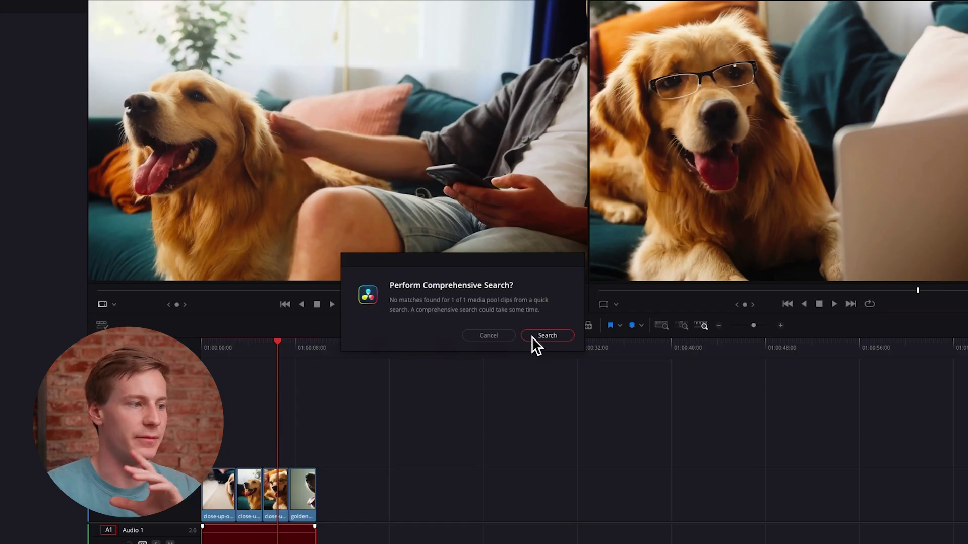
{"action": "left_click", "coordinate": [533, 339]}
{"action": "left_click", "coordinate": [535, 317]}
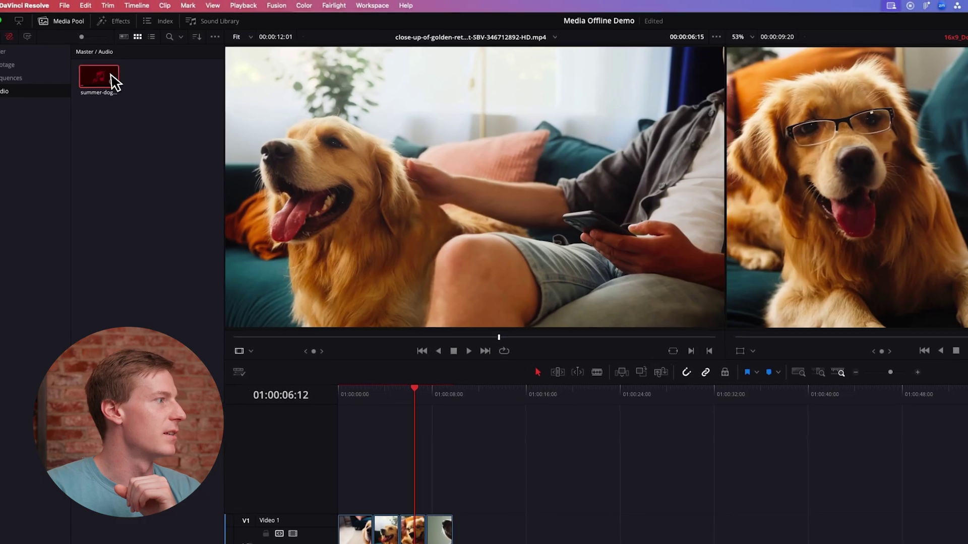
Replace the offline music clip with song.mp3 and play the timeline from the start.
{"action": "right_click", "coordinate": [105, 71]}
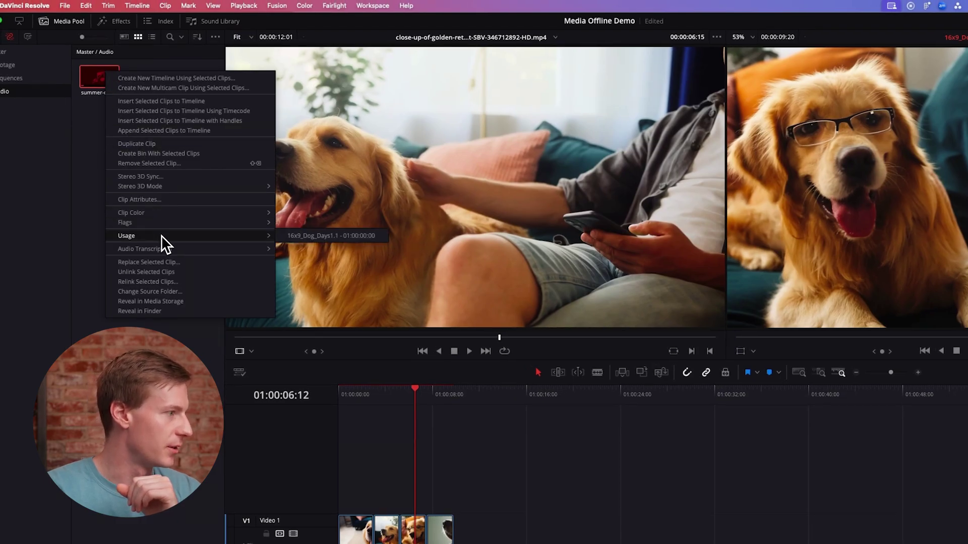
{"action": "left_click", "coordinate": [168, 265]}
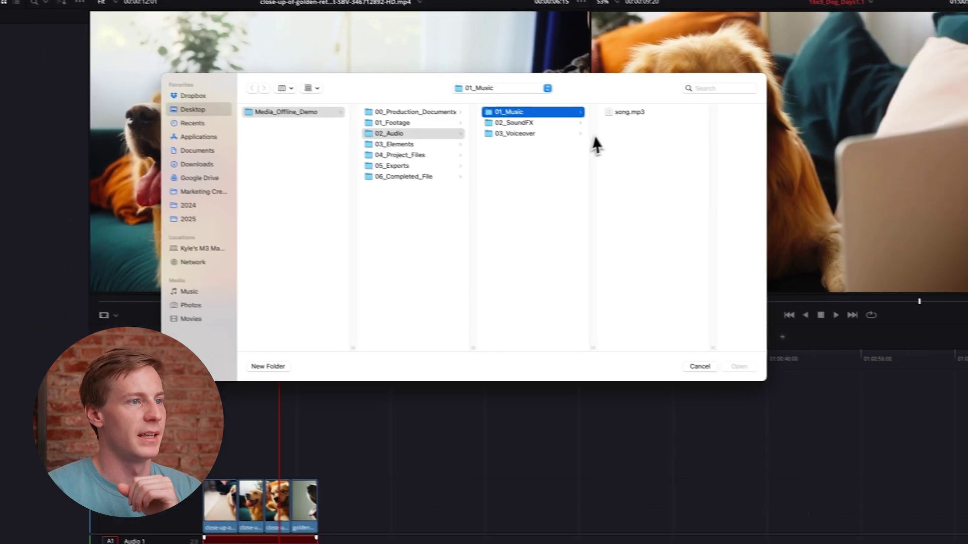
{"action": "left_click", "coordinate": [787, 147]}
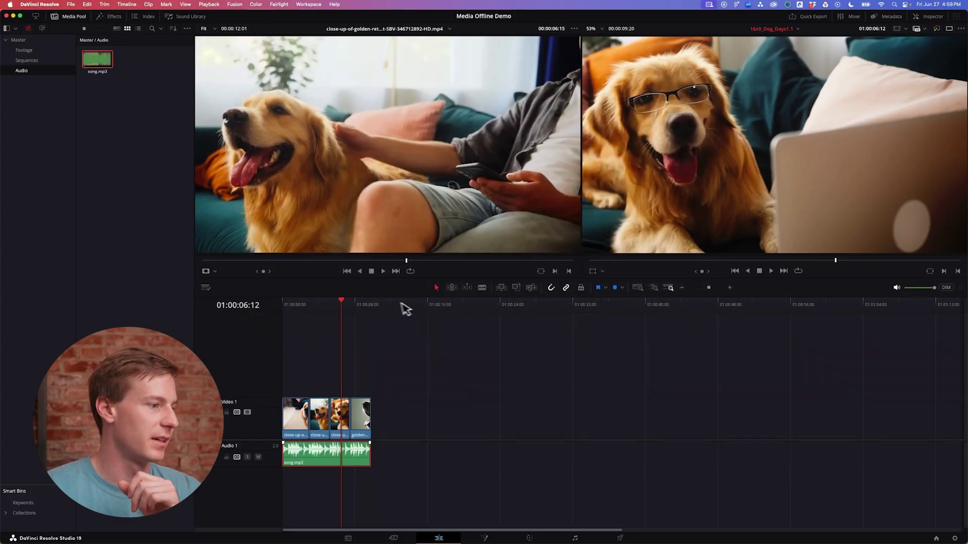
{"action": "key", "text": "Home"}
{"action": "key", "text": "space"}
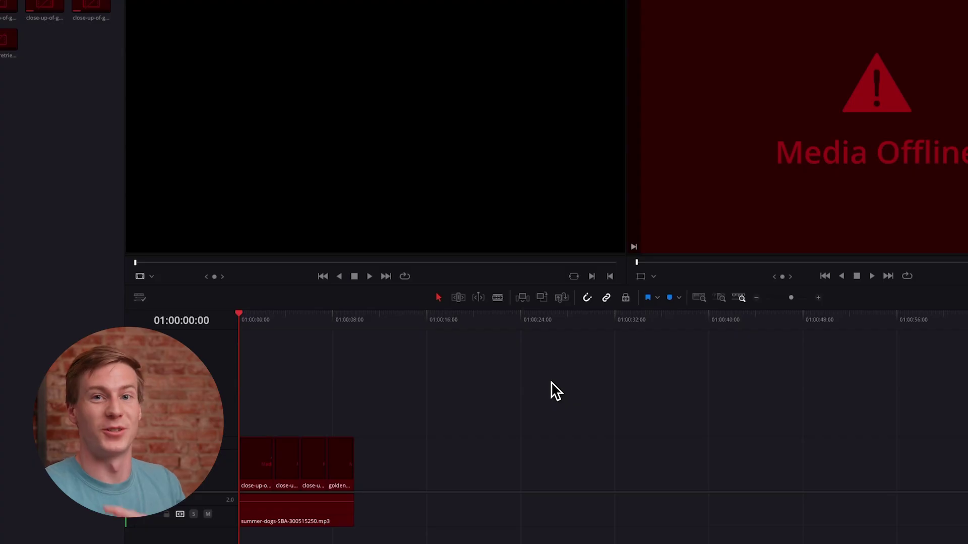
Launch Disk Utility via Spotlight and mount the external TEMP_SB drive.
{"action": "key", "text": "super+space"}
{"action": "type", "text": "disk"}
{"action": "key", "text": "Return"}
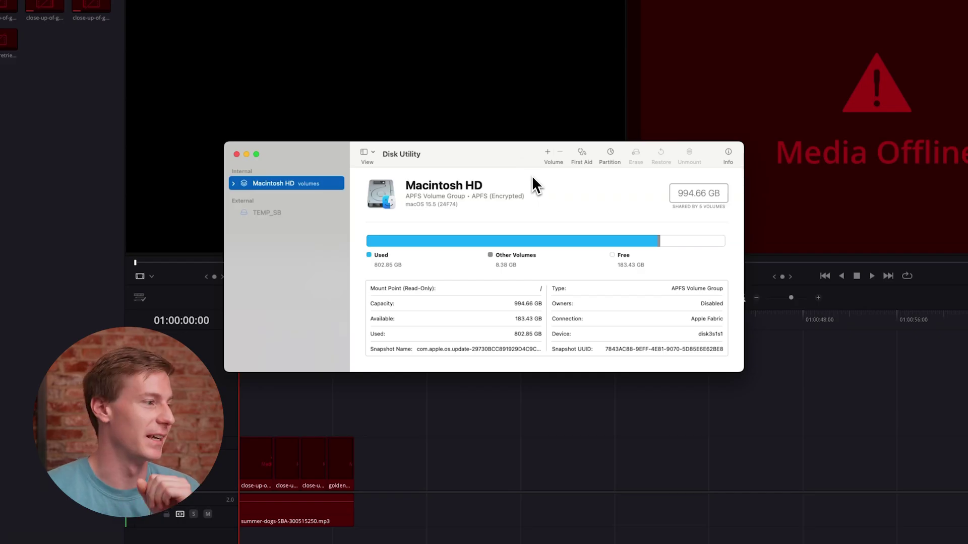
{"action": "left_click", "coordinate": [299, 213]}
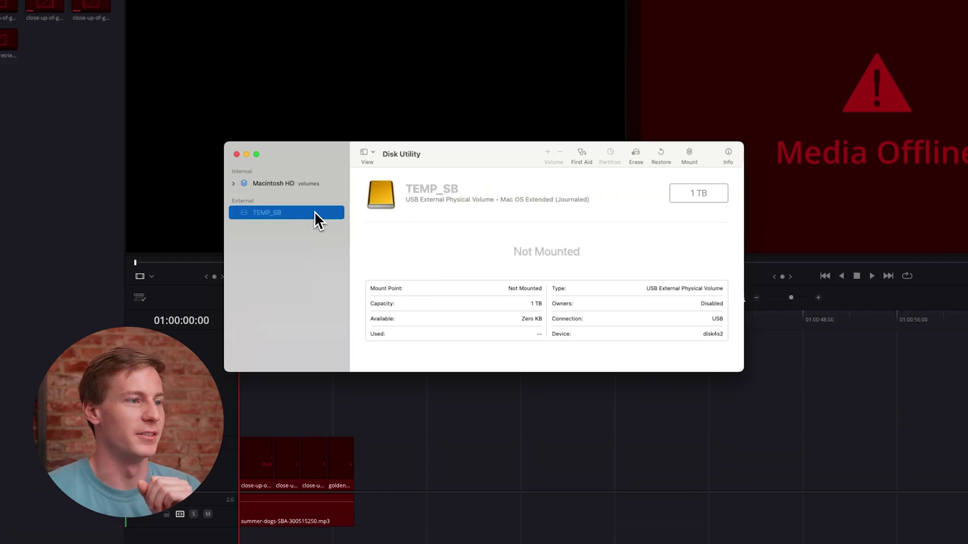
{"action": "left_click", "coordinate": [688, 157]}
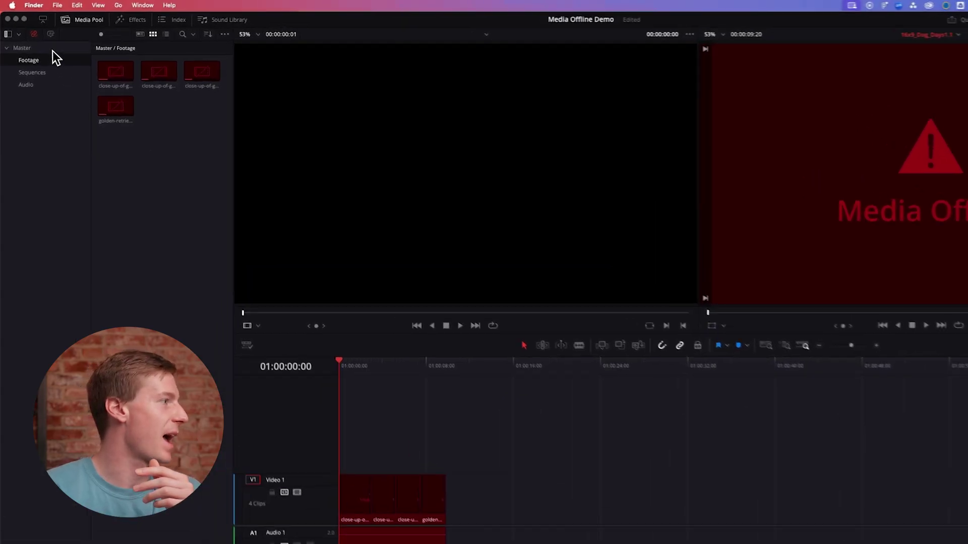
Relink the Master bin's clips to TEMP_SB/Media_Offline_Demo and scrub to confirm footage is online.
{"action": "left_click", "coordinate": [56, 53]}
{"action": "right_click", "coordinate": [55, 53]}
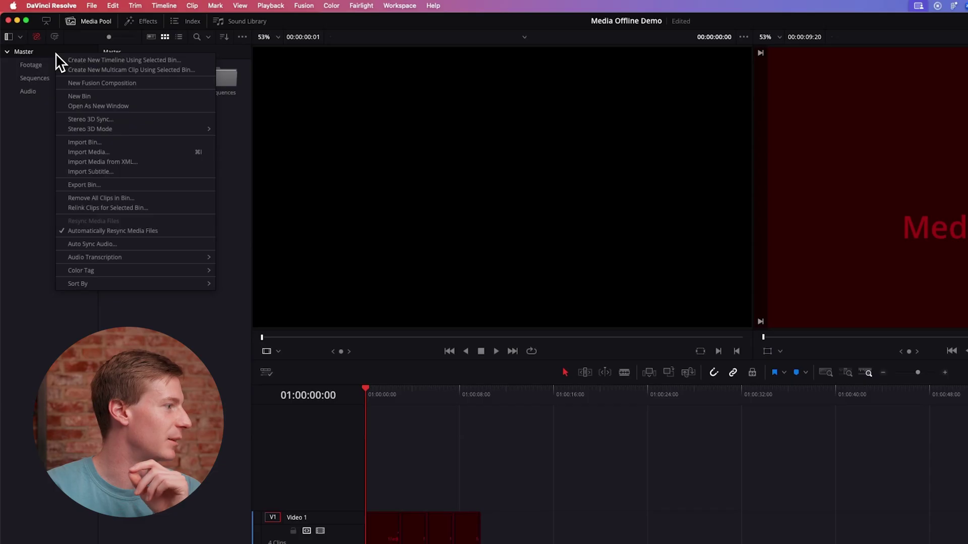
{"action": "left_click", "coordinate": [135, 210]}
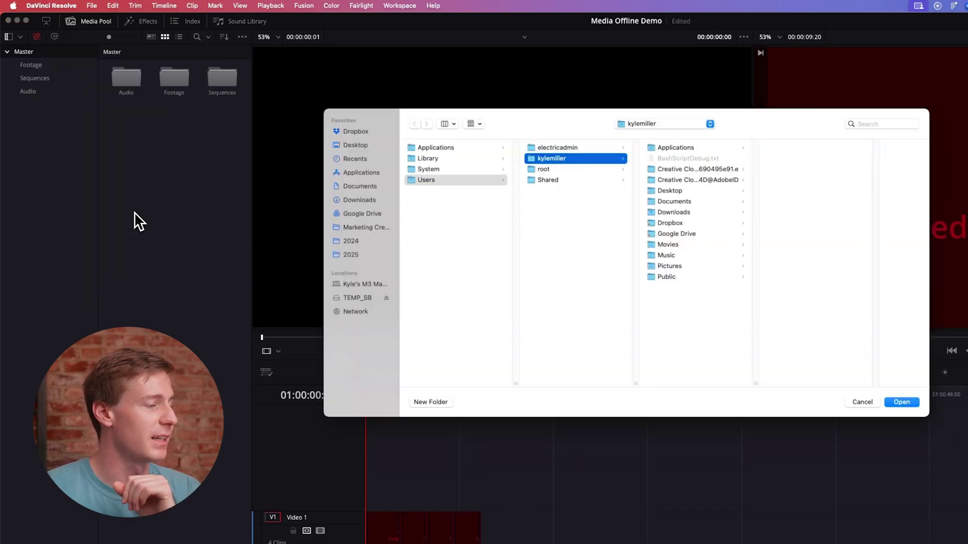
{"action": "left_click", "coordinate": [362, 298]}
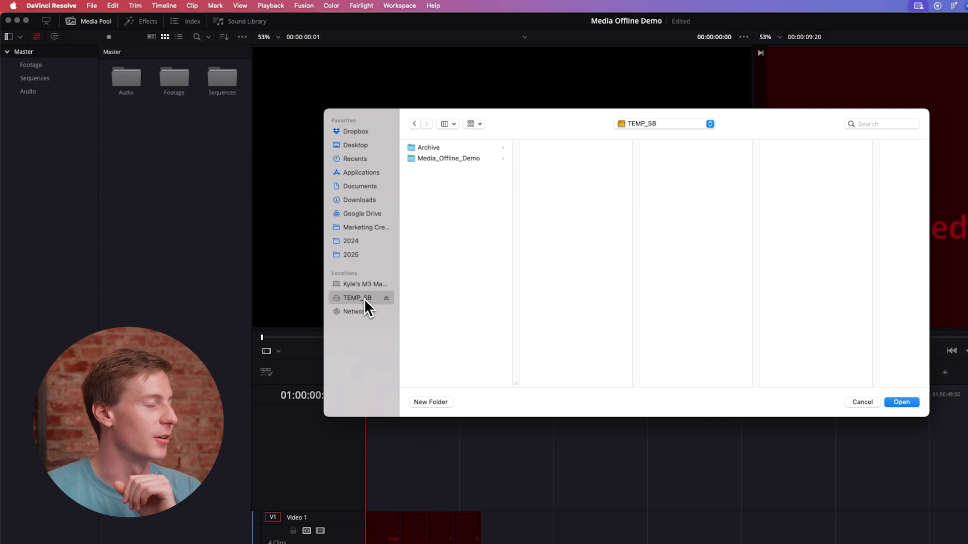
{"action": "left_click", "coordinate": [479, 160]}
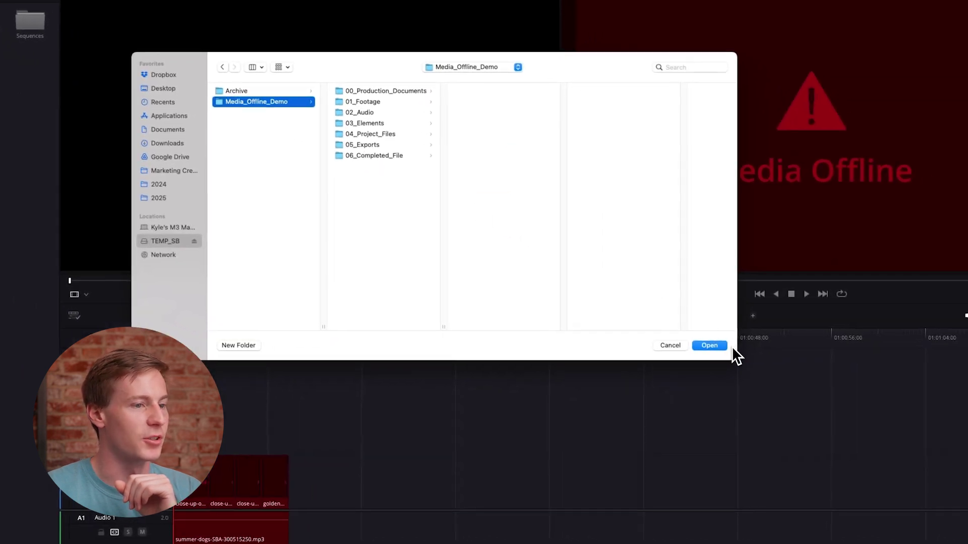
{"action": "left_click", "coordinate": [725, 347]}
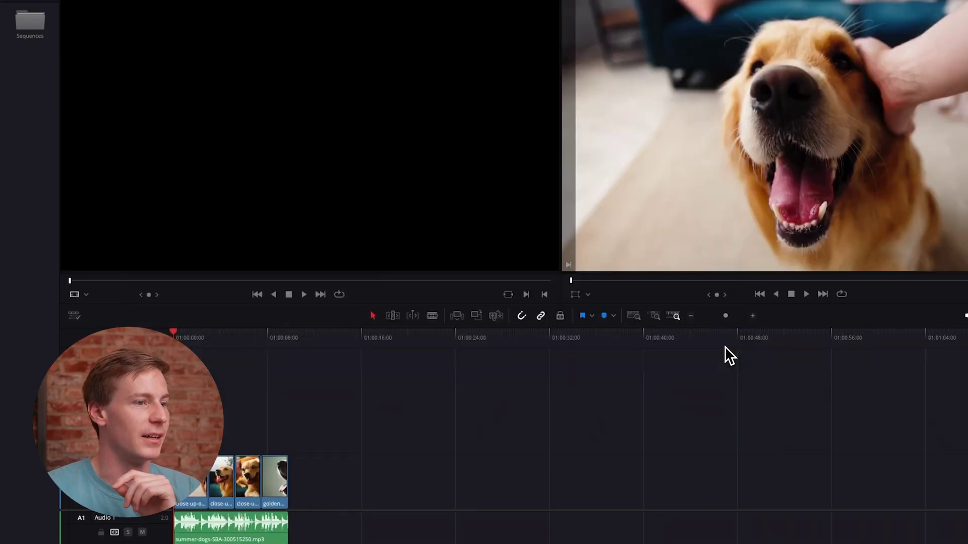
{"action": "left_click_drag", "start_coordinate": [295, 311], "coordinate": [358, 308]}
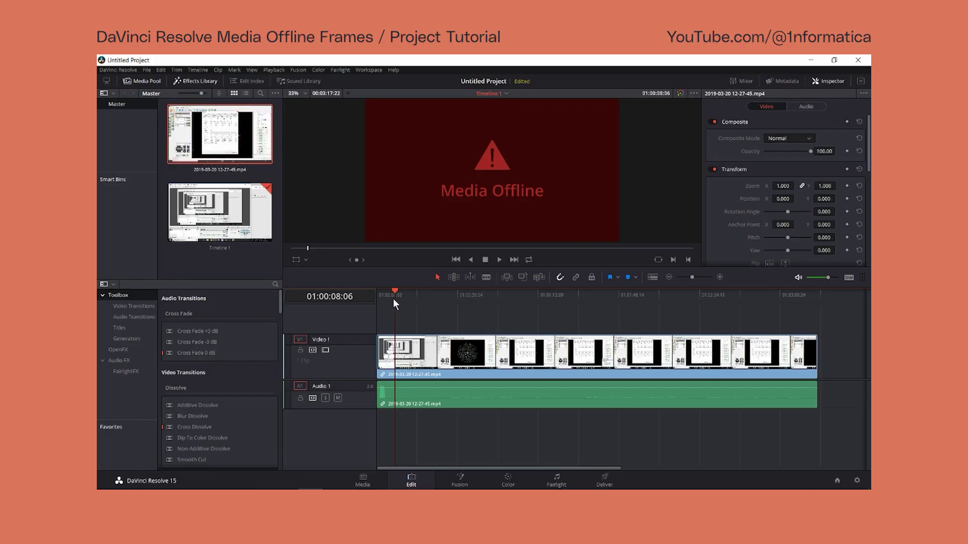
{"action": "key", "text": "space"}
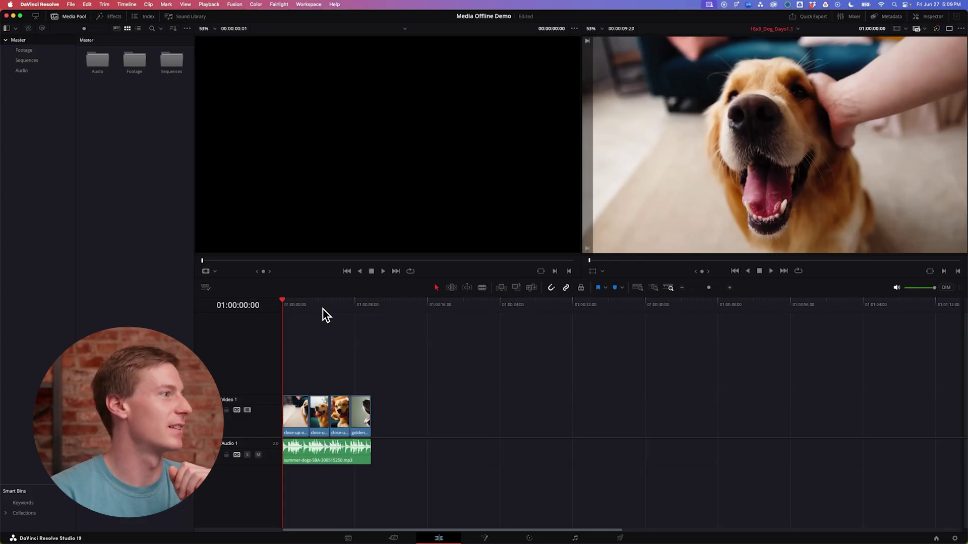
{"action": "left_click", "coordinate": [208, 4]}
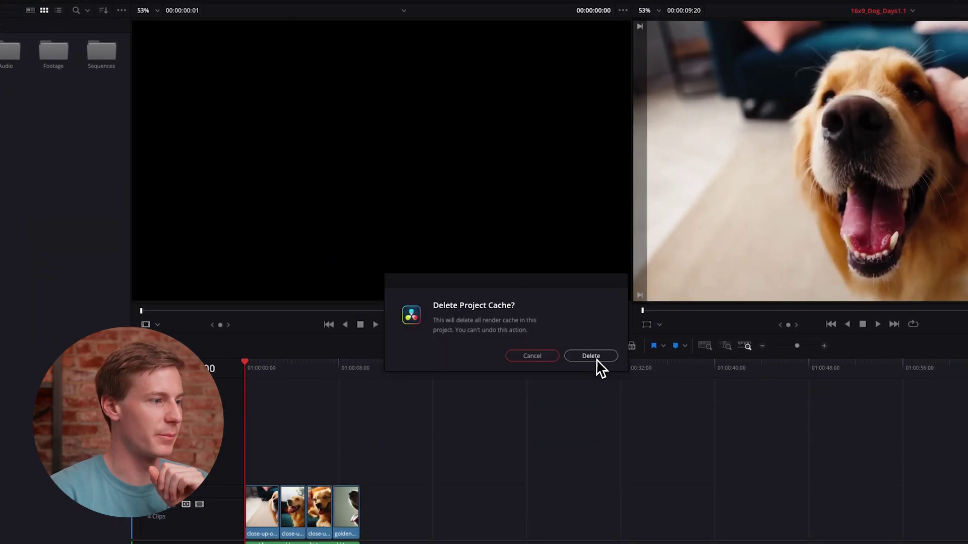
Confirm deleting all of the project's render cache.
{"action": "left_click", "coordinate": [598, 358]}
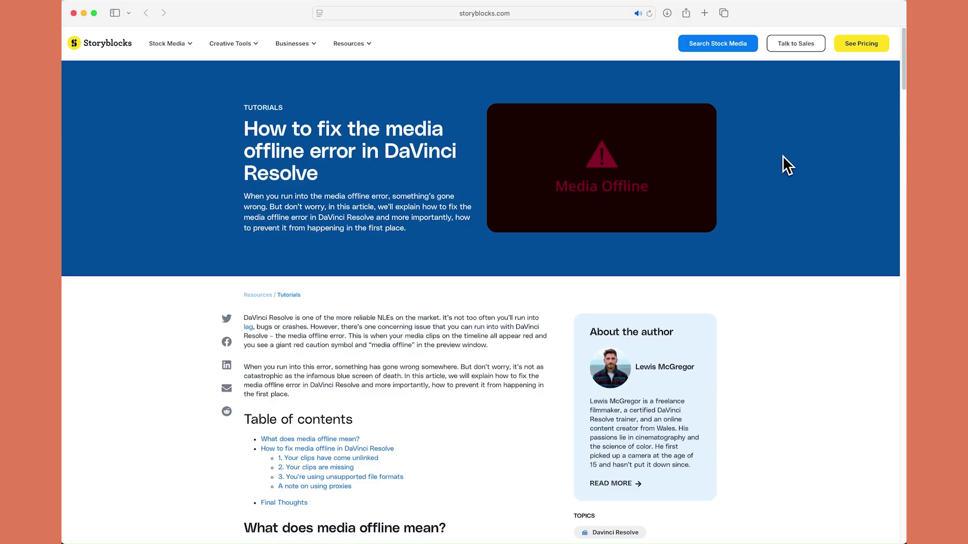
{"action": "scroll", "coordinate": [783, 156], "scroll_direction": "down", "scroll_amount": 1}
{"action": "scroll", "coordinate": [783, 156], "scroll_direction": "down", "scroll_amount": 2}
{"action": "scroll", "coordinate": [782, 156], "scroll_direction": "down", "scroll_amount": 2}
{"action": "scroll", "coordinate": [784, 158], "scroll_direction": "down", "scroll_amount": 2}
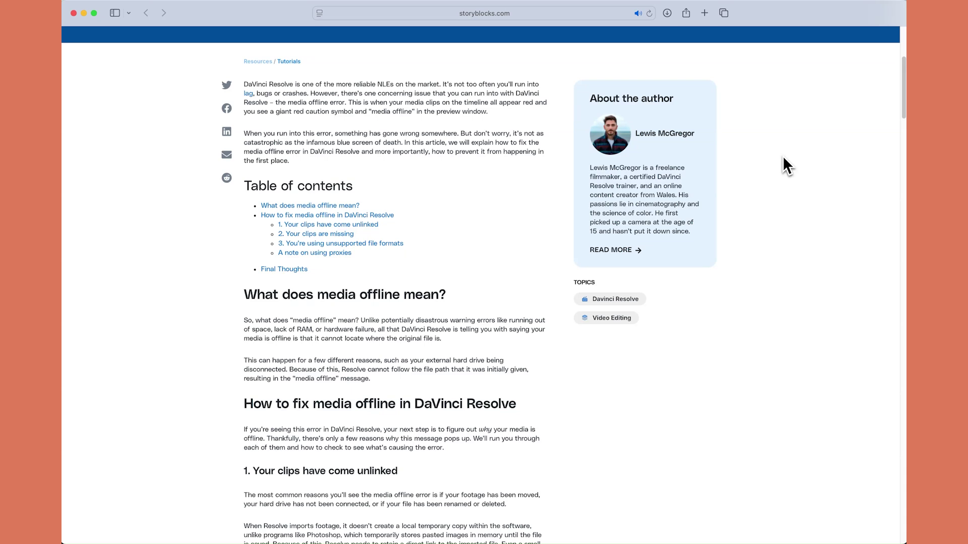